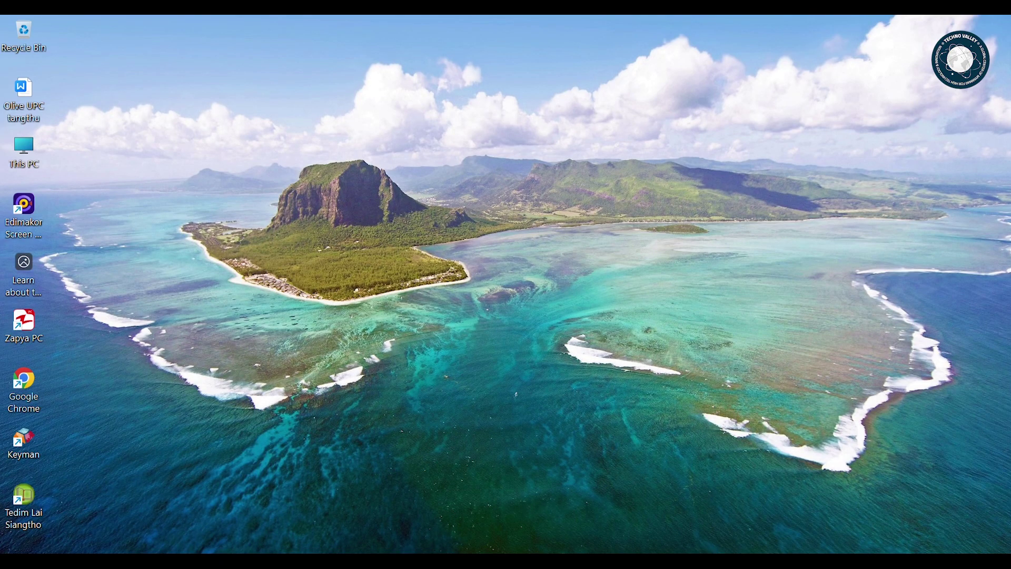
- Launch Word and create a blank document
click(436, 561)
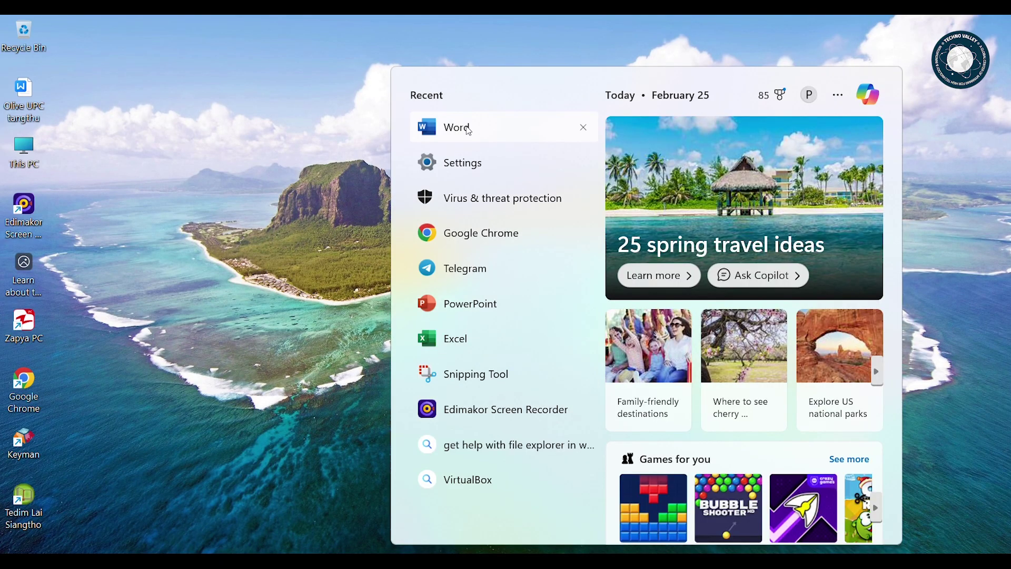
click(467, 126)
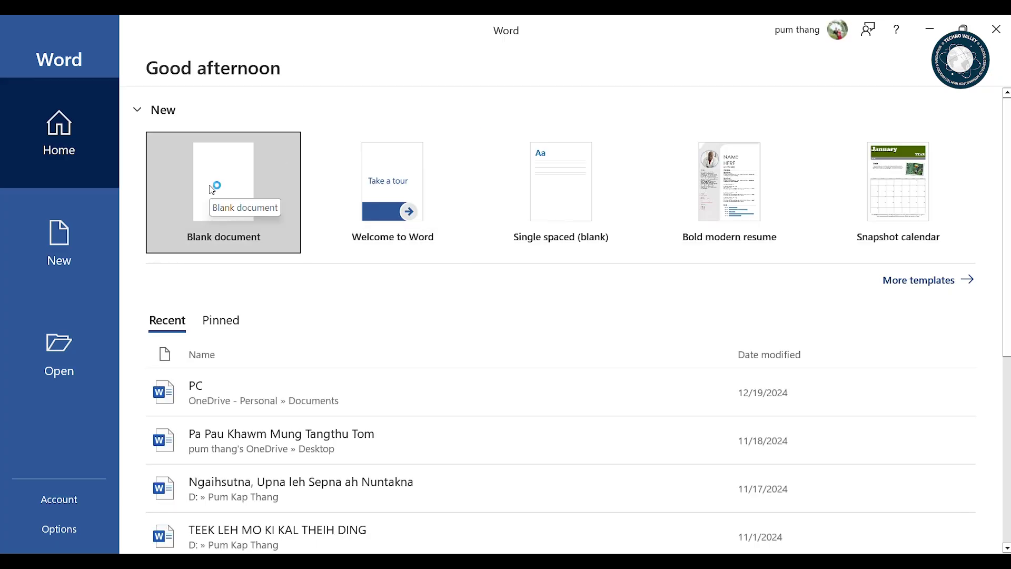
click(212, 189)
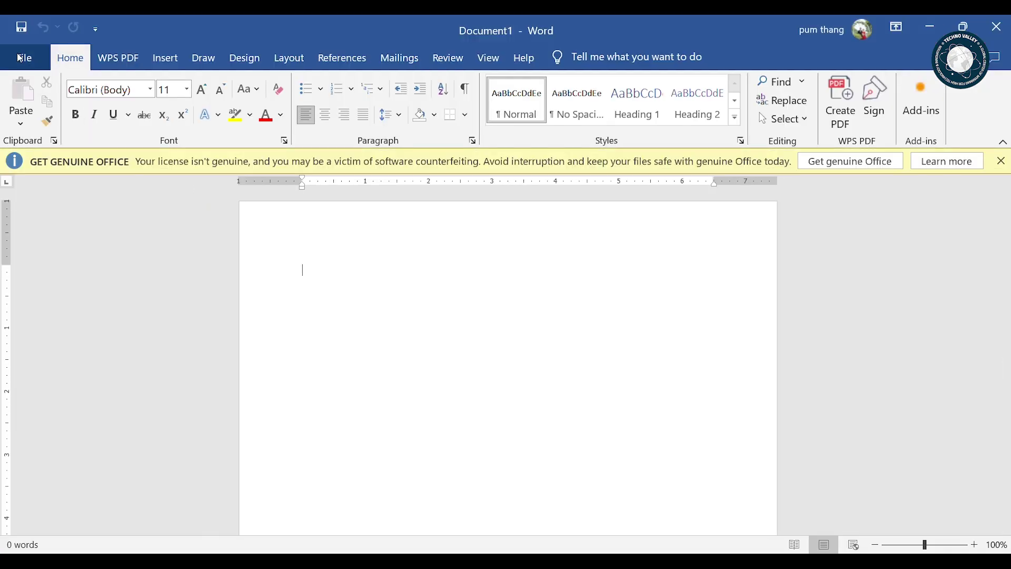
- Re-enter the AutoRecover save interval in minutes in Word's document saving options and confirm them
click(19, 58)
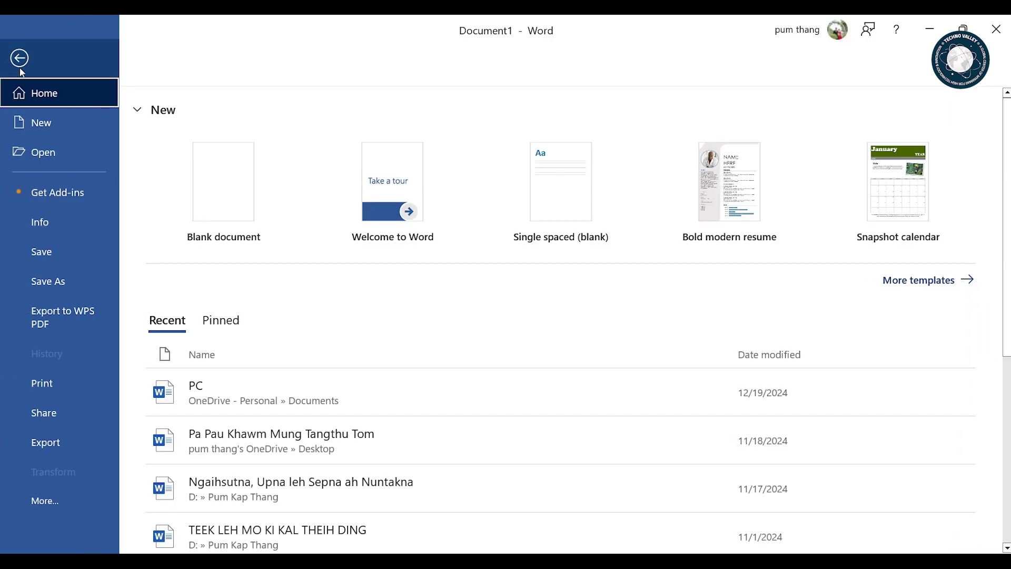
click(54, 506)
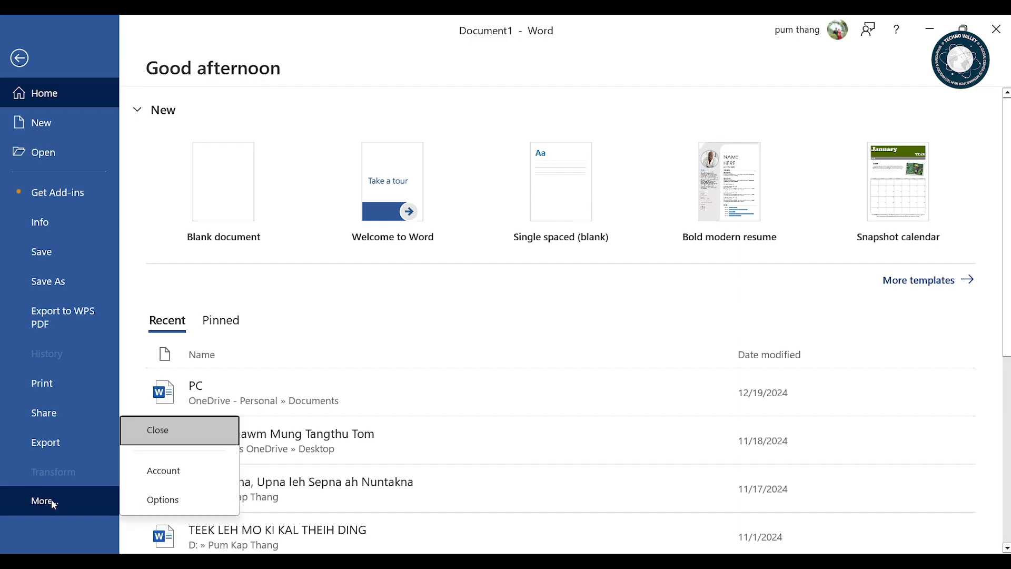
click(163, 503)
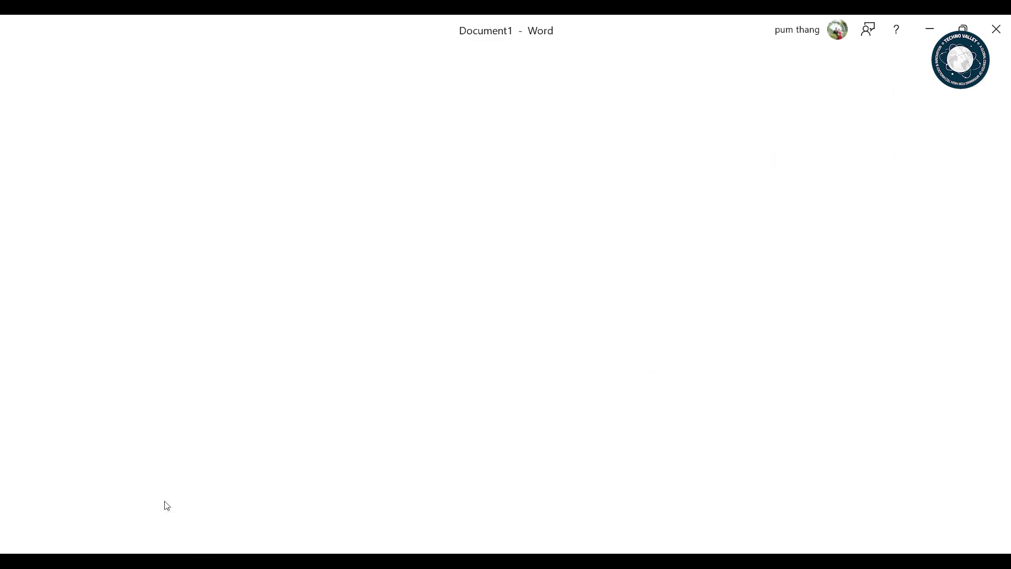
click(288, 169)
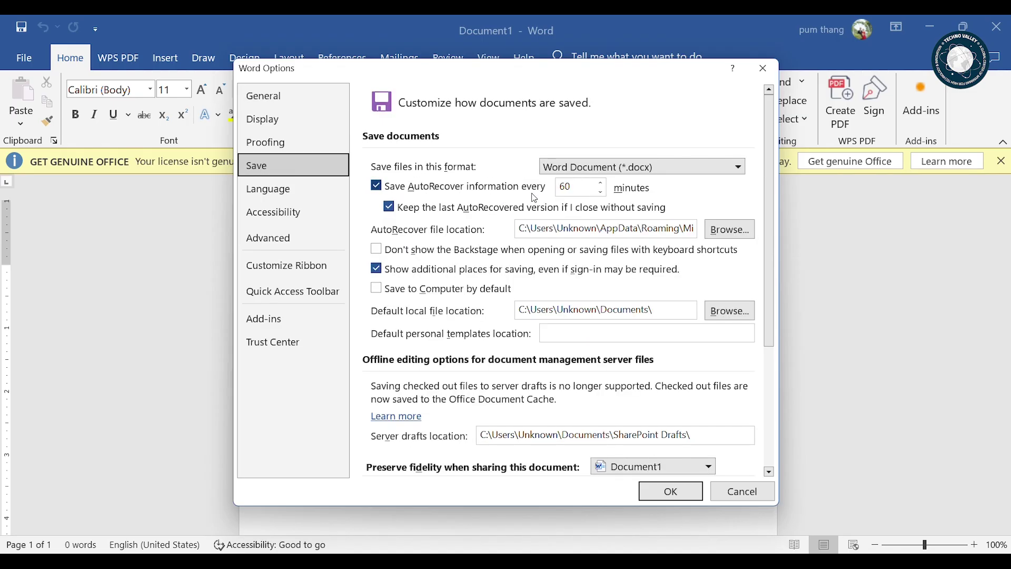
click(566, 187)
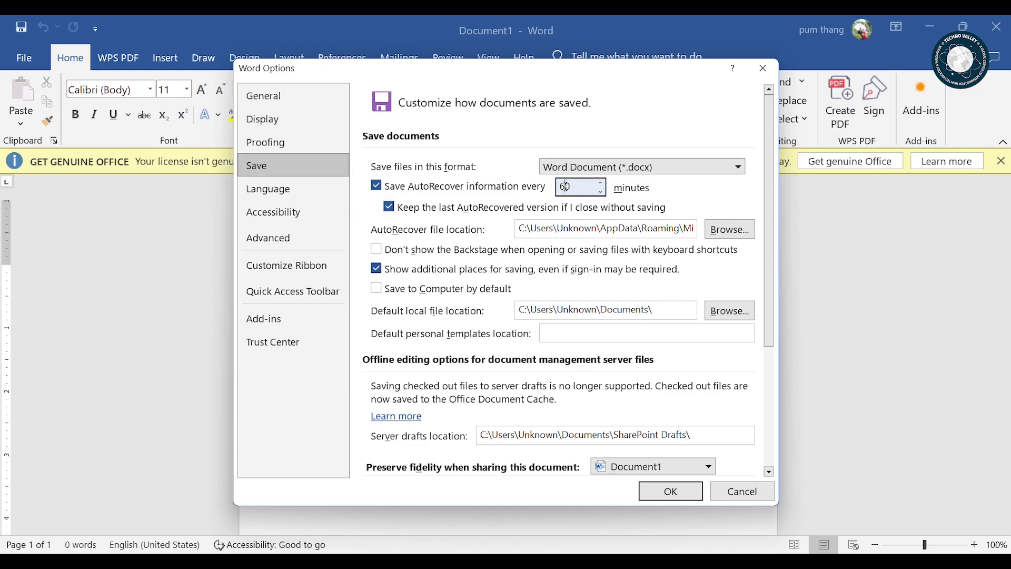
key(BackSpace)
key(BackSpace)
text(30)
key(BackSpace)
text(6)
click(664, 499)
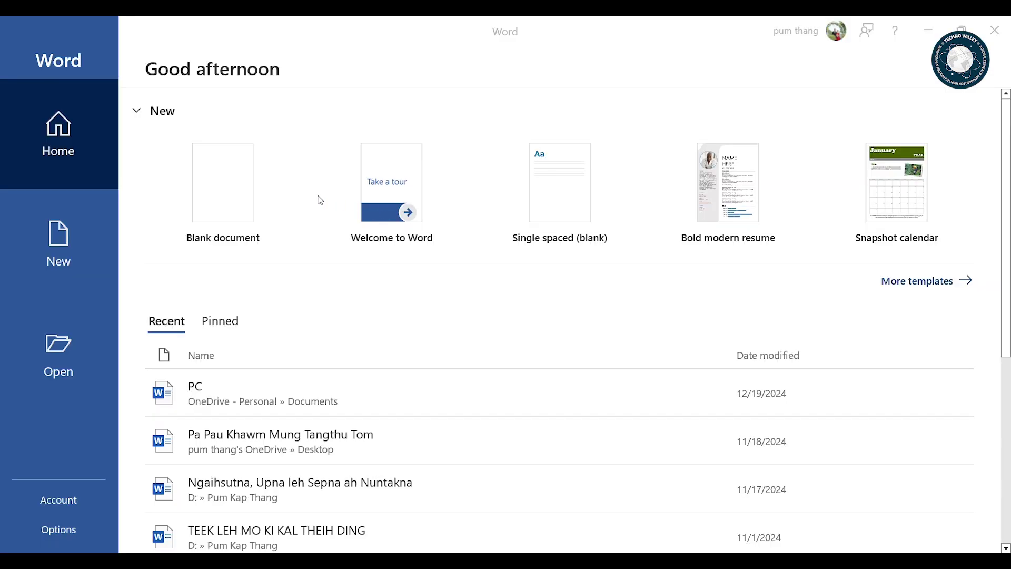
- Start a blank document and open the unsaved technovalley file with Recover Unsaved Documents from the Open page
click(220, 197)
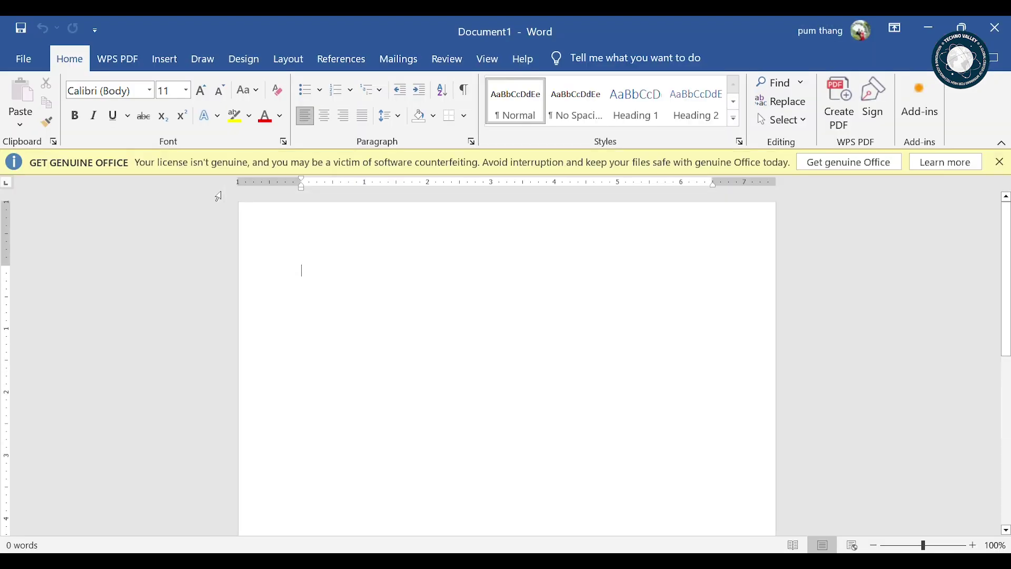
click(25, 59)
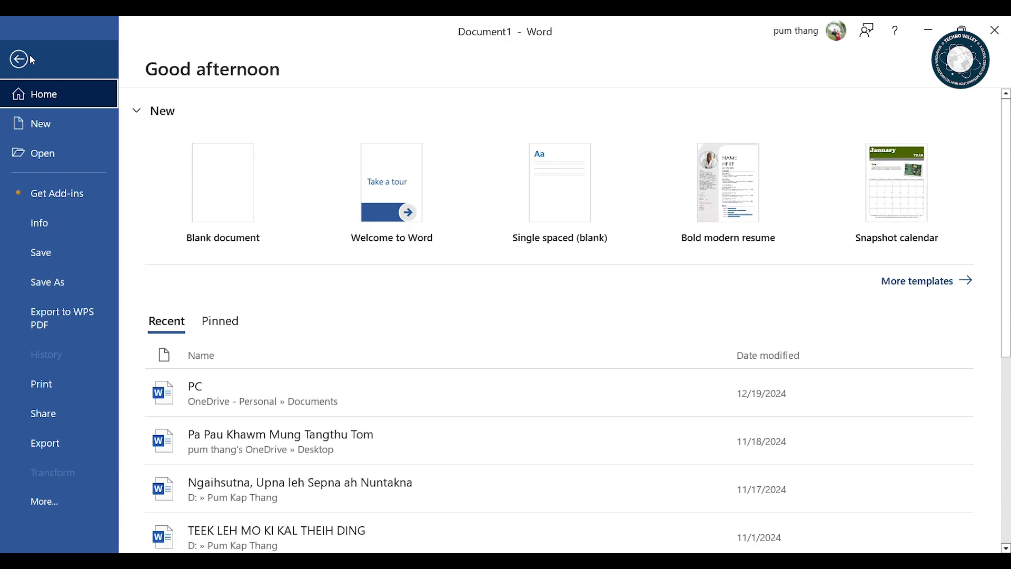
click(51, 158)
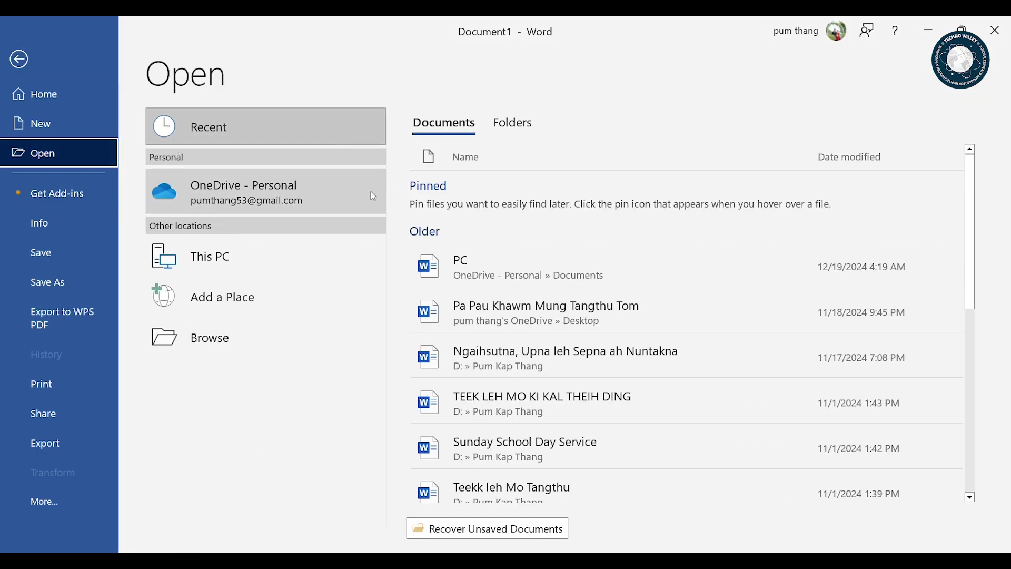
scroll(557, 436, down, 1)
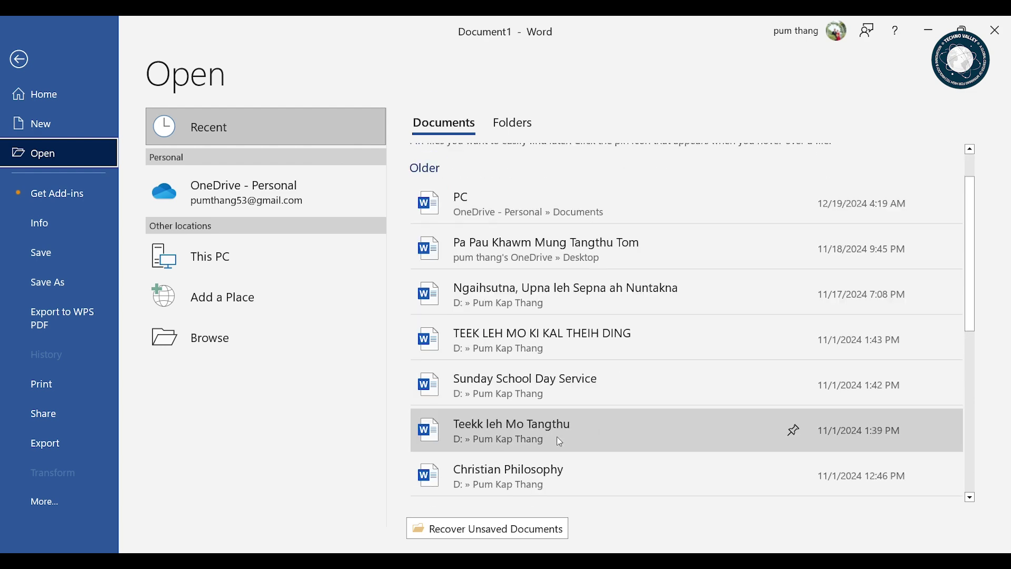
click(505, 535)
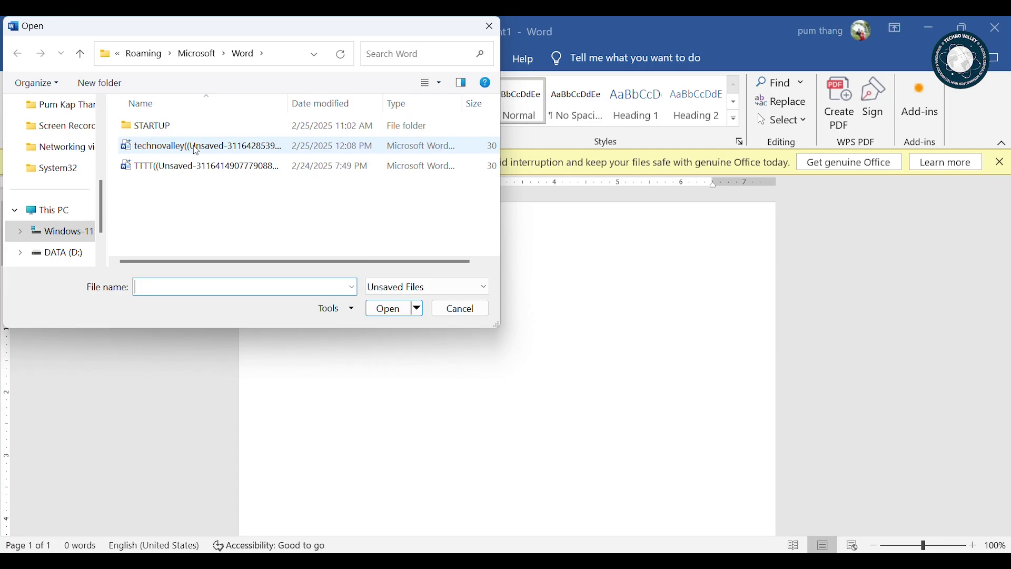
click(197, 151)
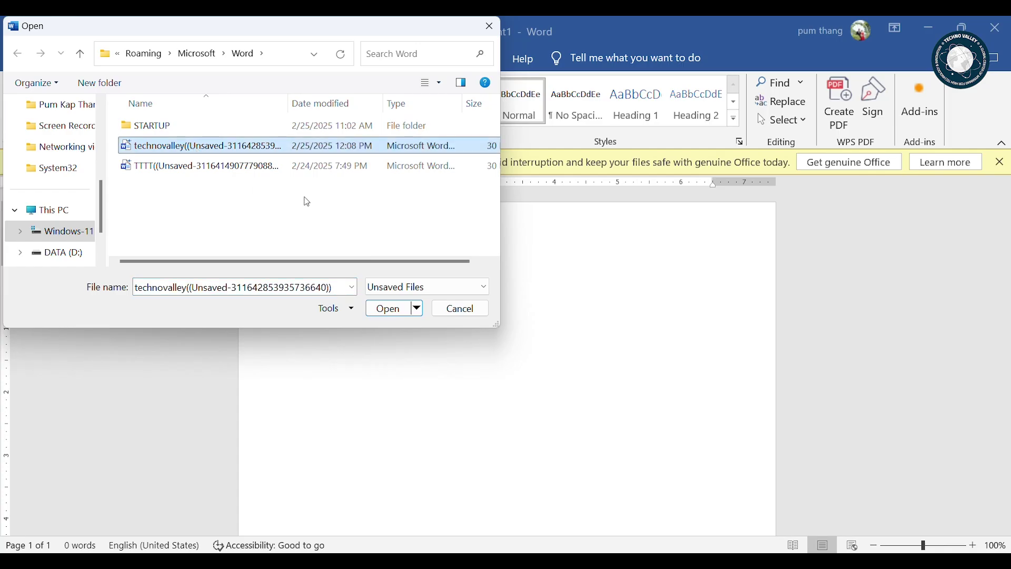
click(391, 310)
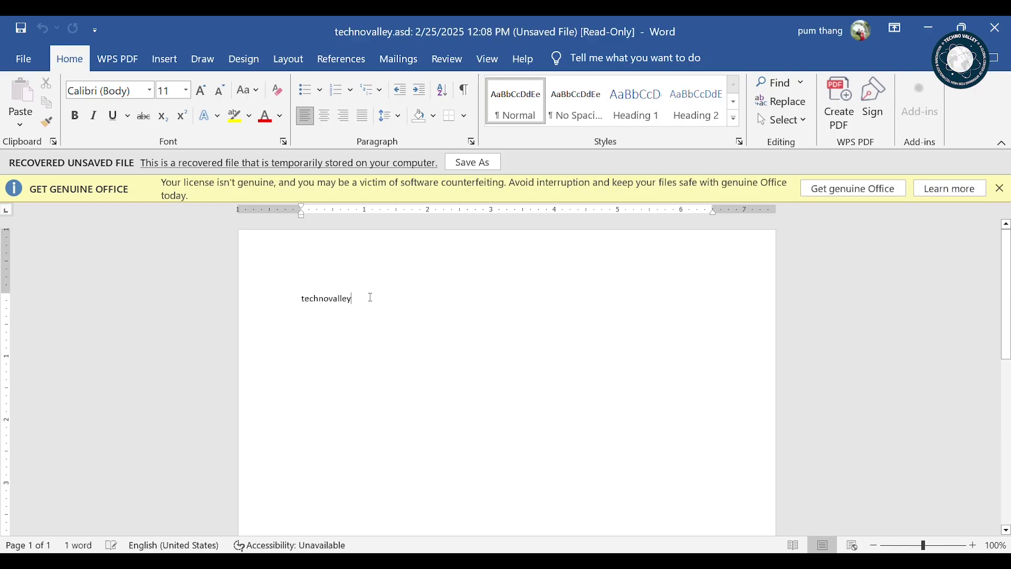
- Open the unsaved technovalley file again, using Recover Unsaved Documents under Manage Document in the document's Info
click(22, 57)
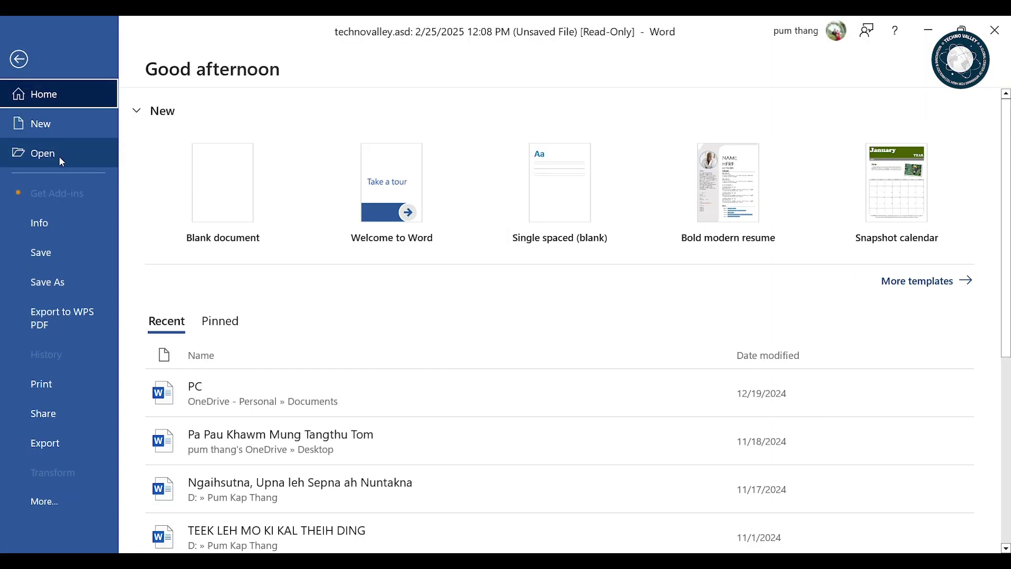
click(62, 226)
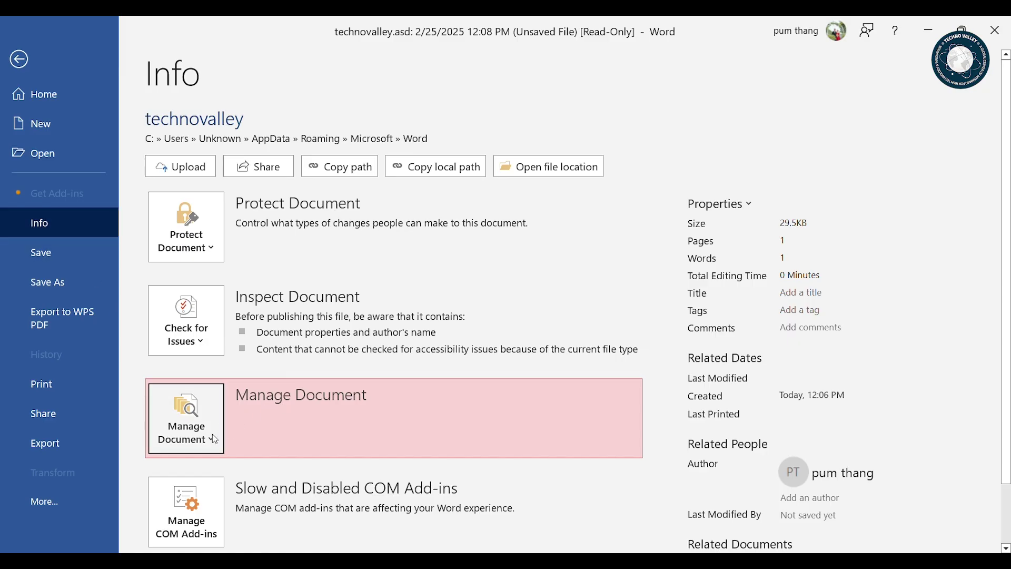
click(213, 434)
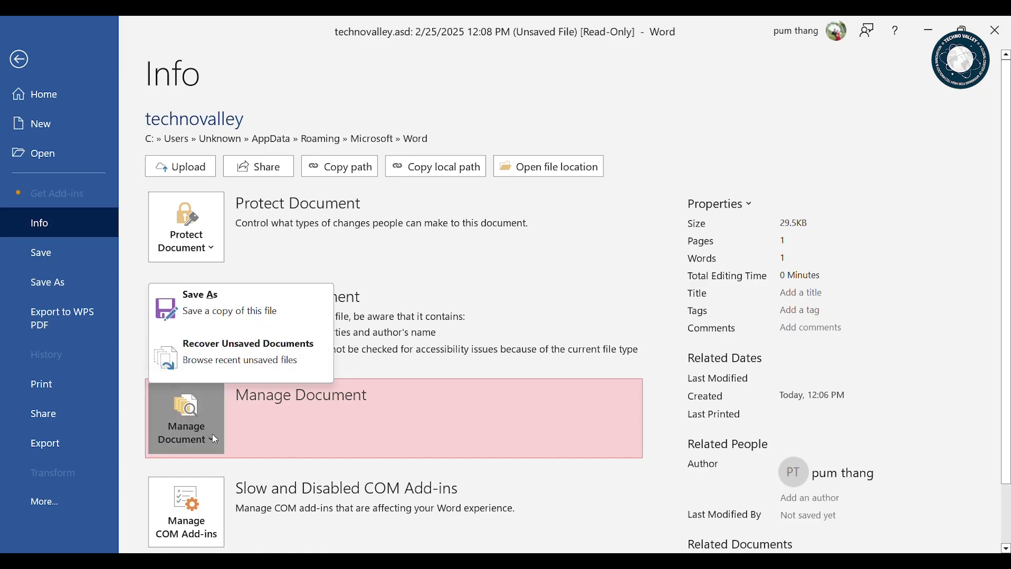
click(203, 362)
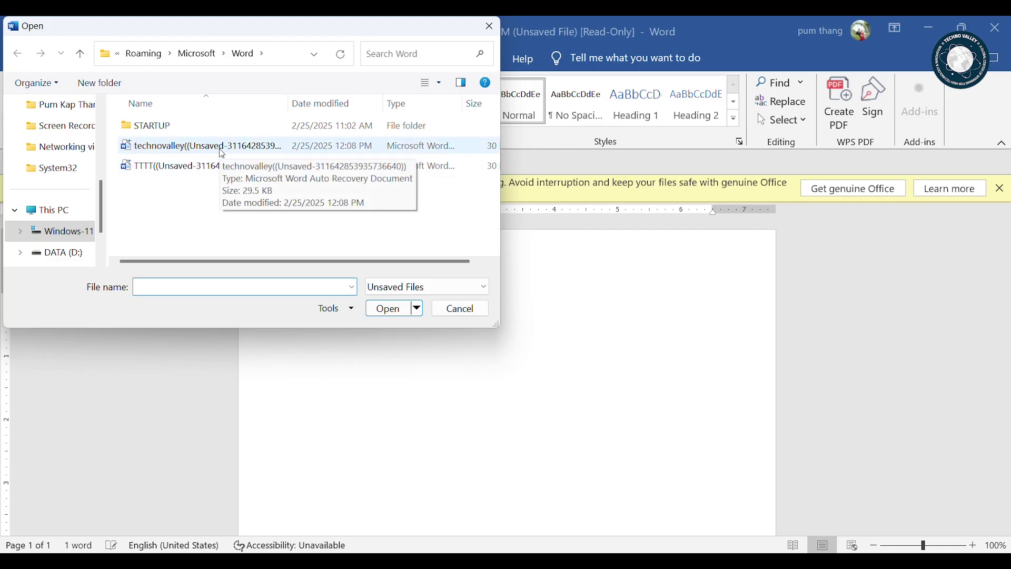
click(222, 152)
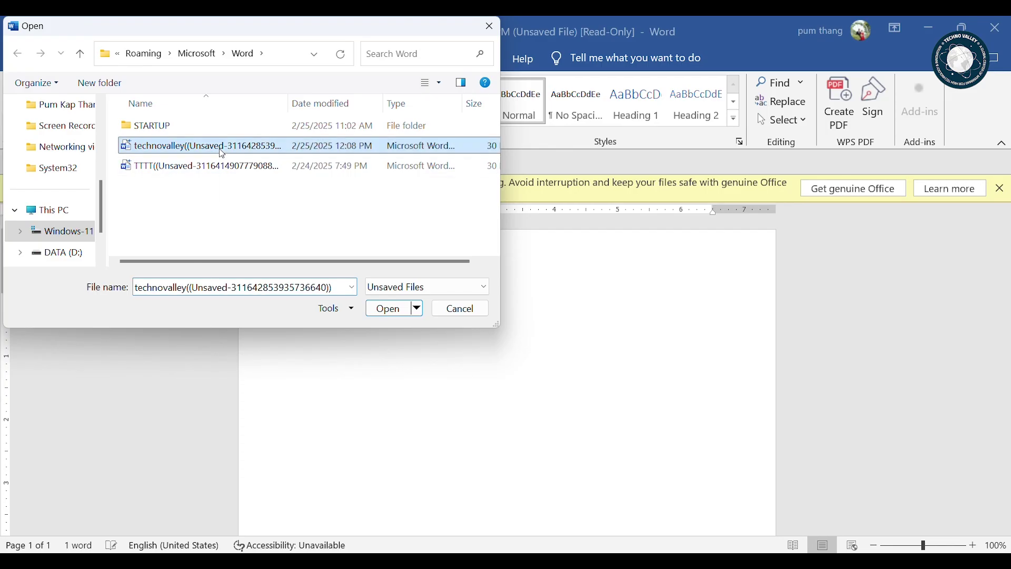
click(389, 311)
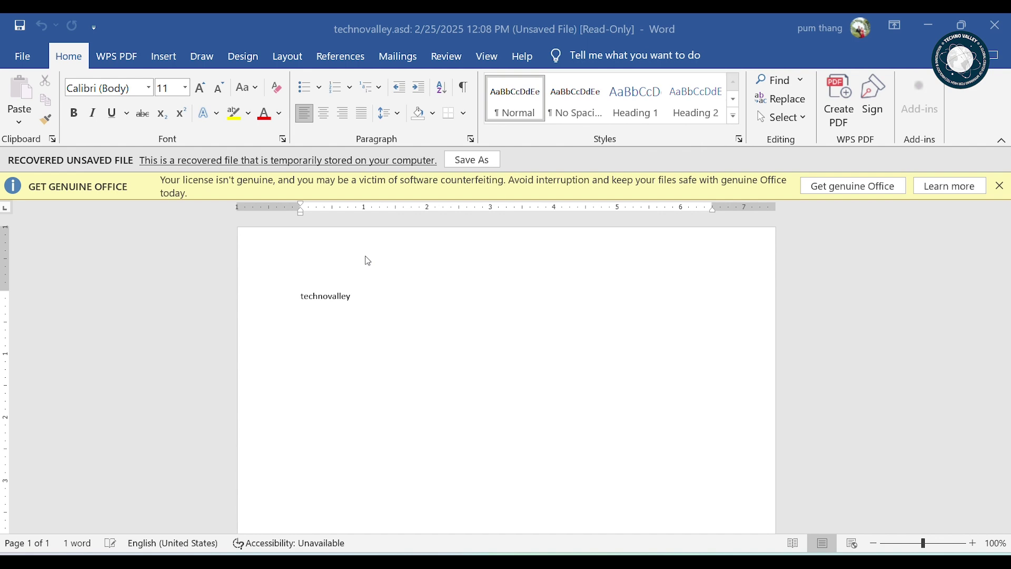
- Put the Word window away, switch to Excel and create a blank workbook
click(948, 27)
click(914, 46)
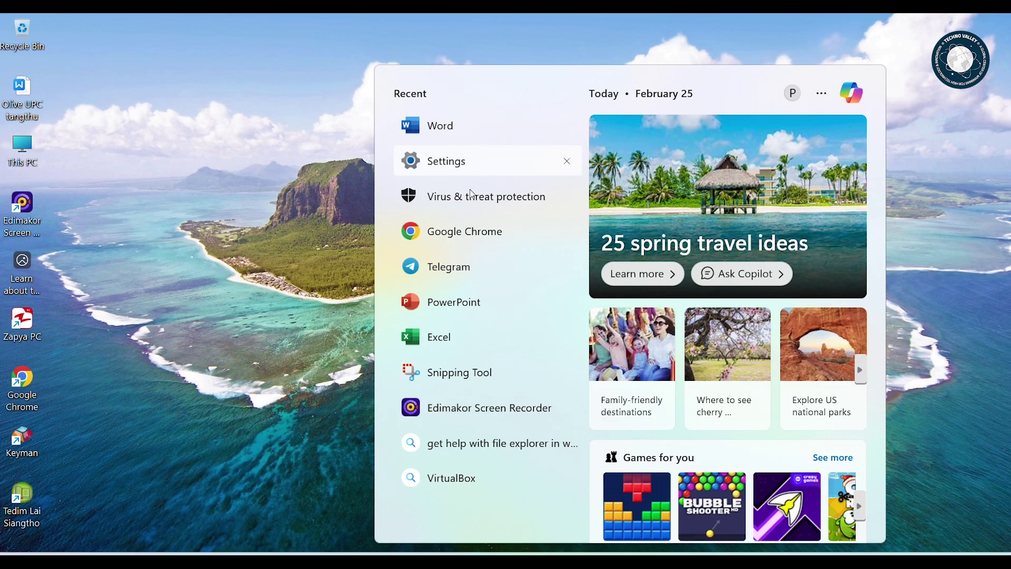
click(478, 340)
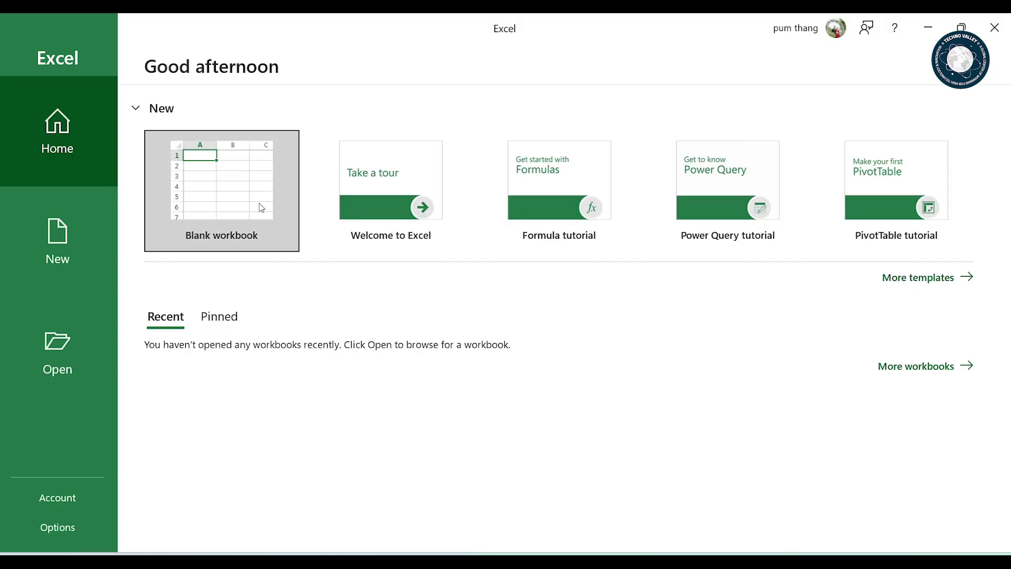
click(255, 203)
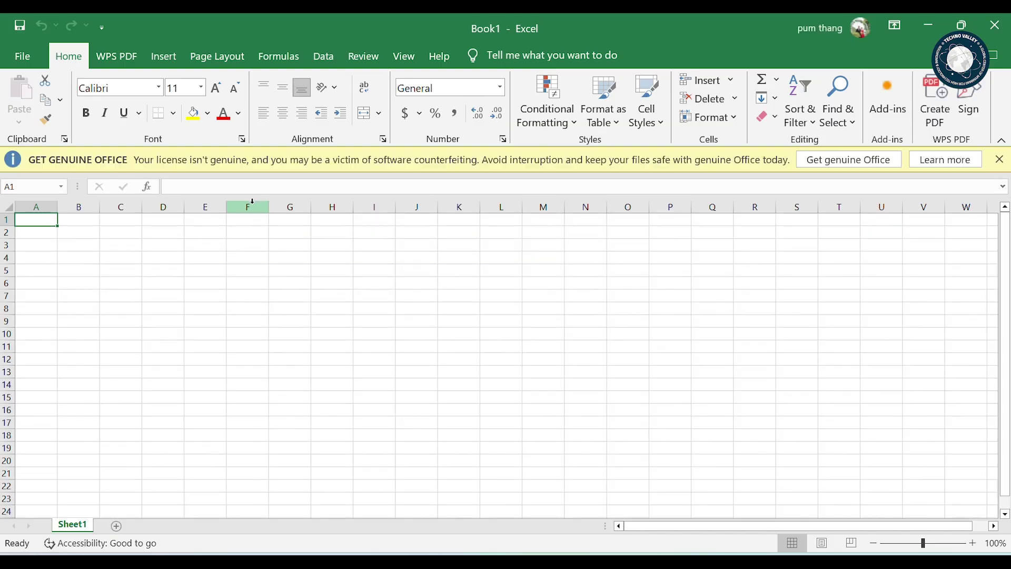
- Check the AutoRecover save interval in Excel's workbook saving options and close the options with confirmation
click(19, 58)
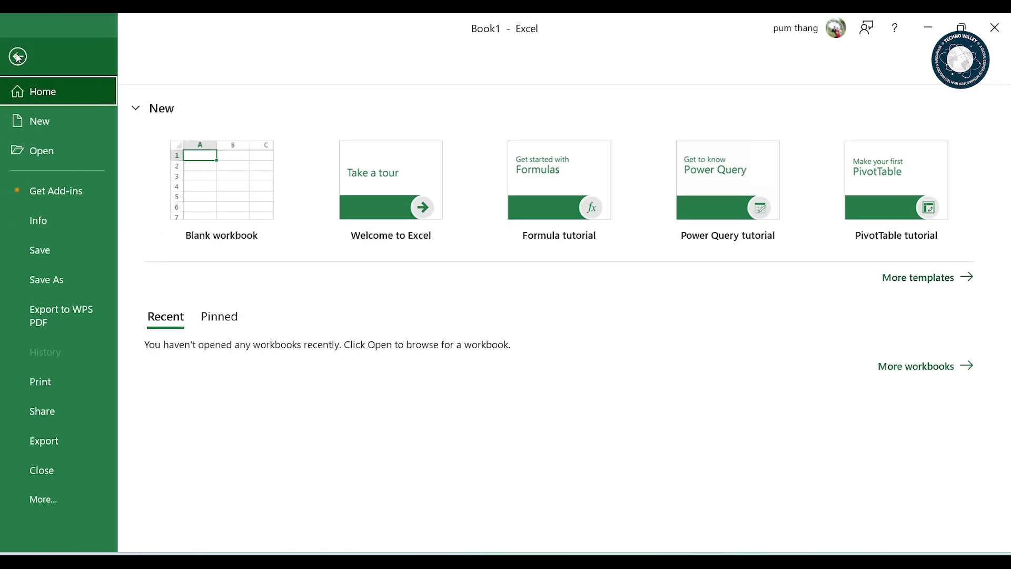
click(31, 501)
click(158, 528)
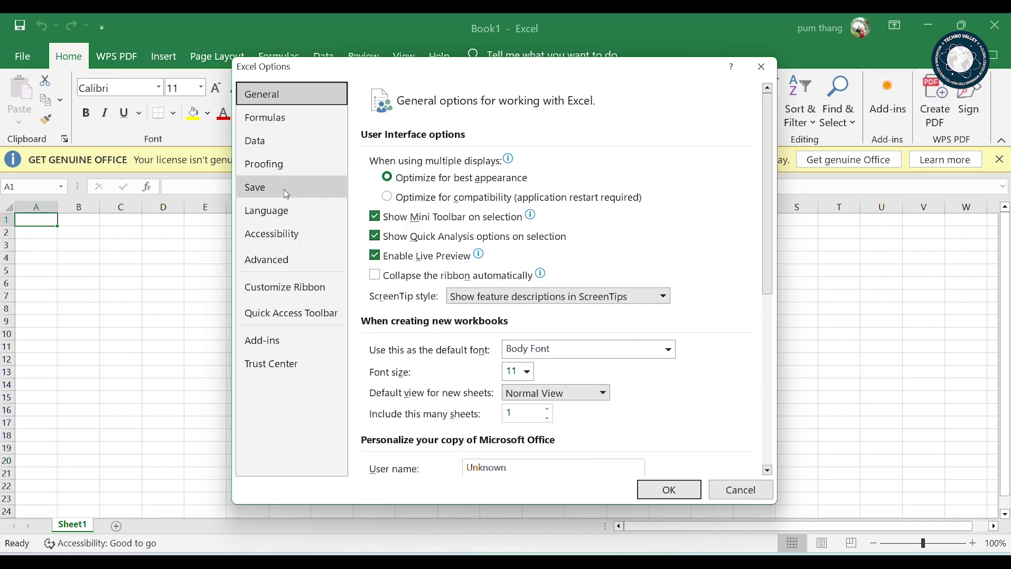
click(288, 190)
click(567, 185)
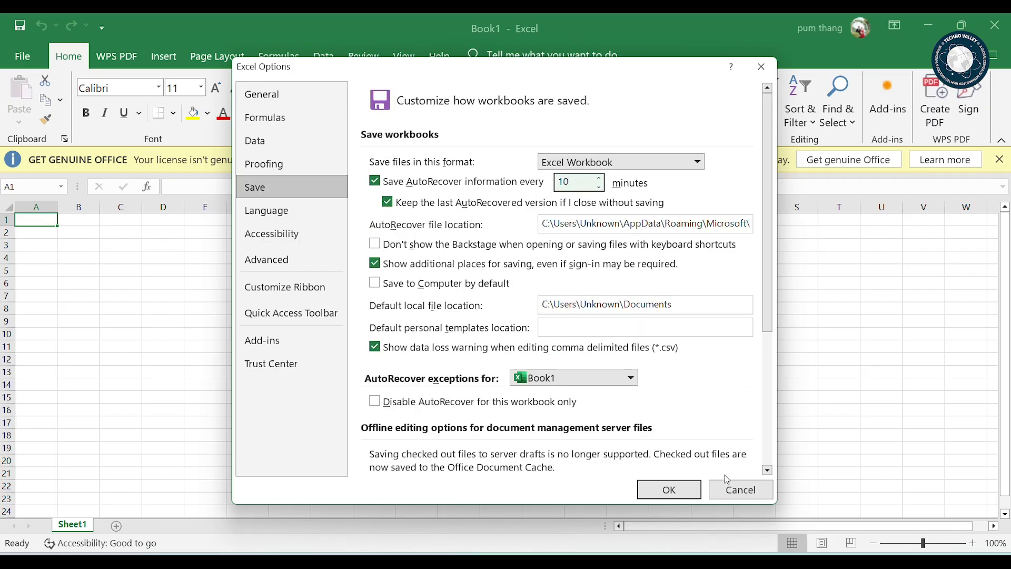
click(688, 496)
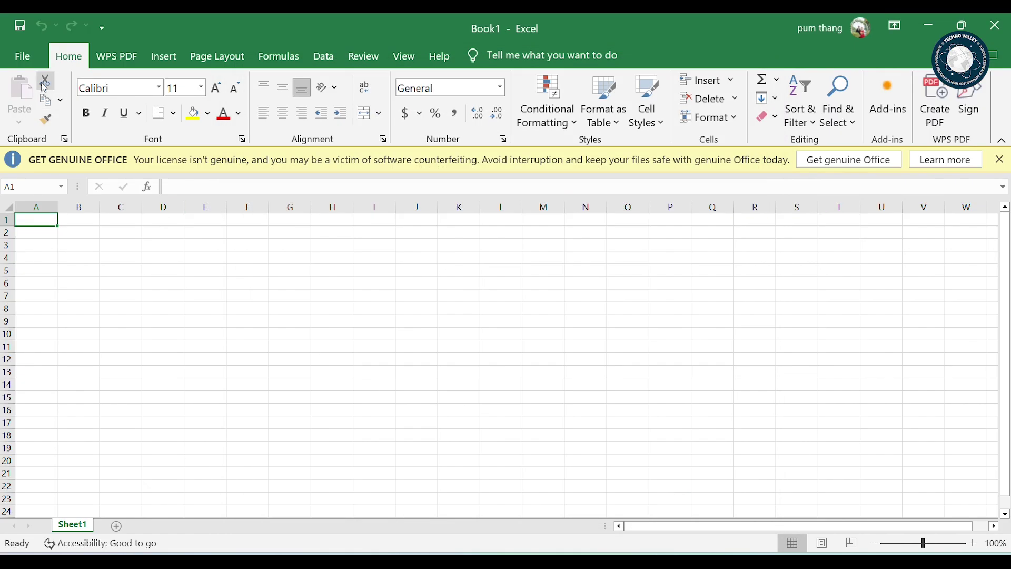
- Examine where Recover Unsaved Workbooks is offered, on the Open page and under Manage Workbook in Info
click(23, 56)
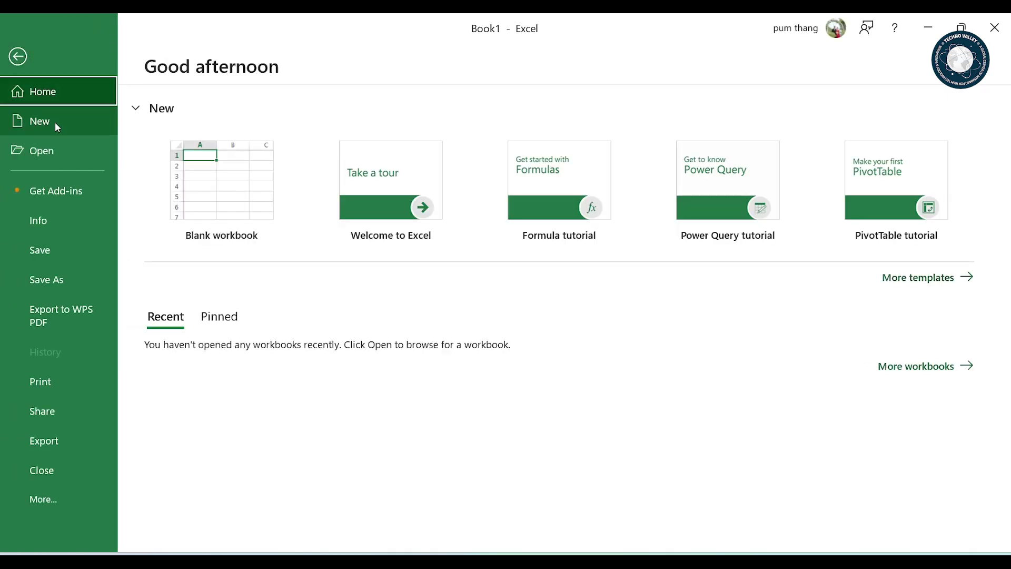
click(59, 147)
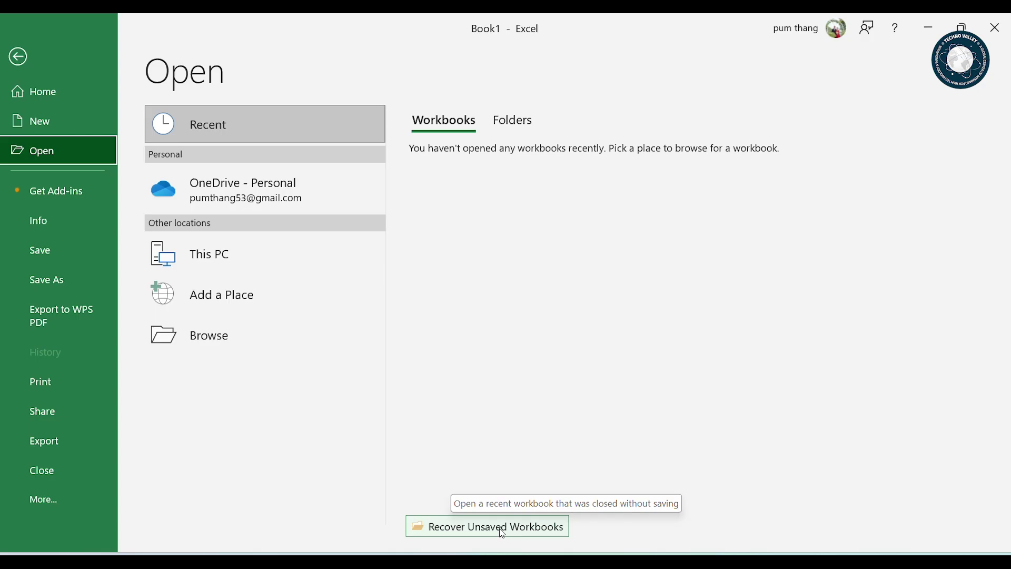
click(62, 223)
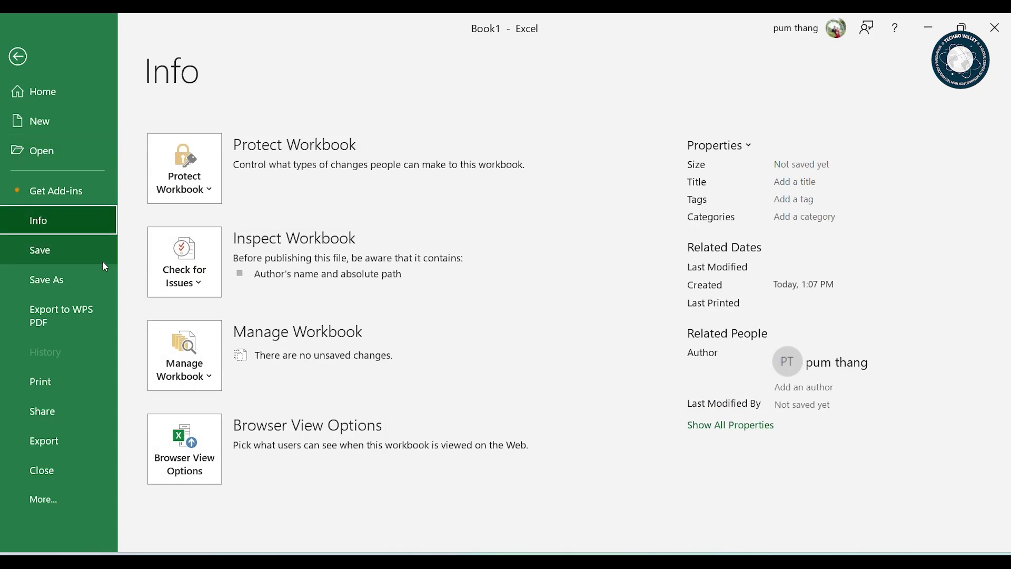
click(210, 376)
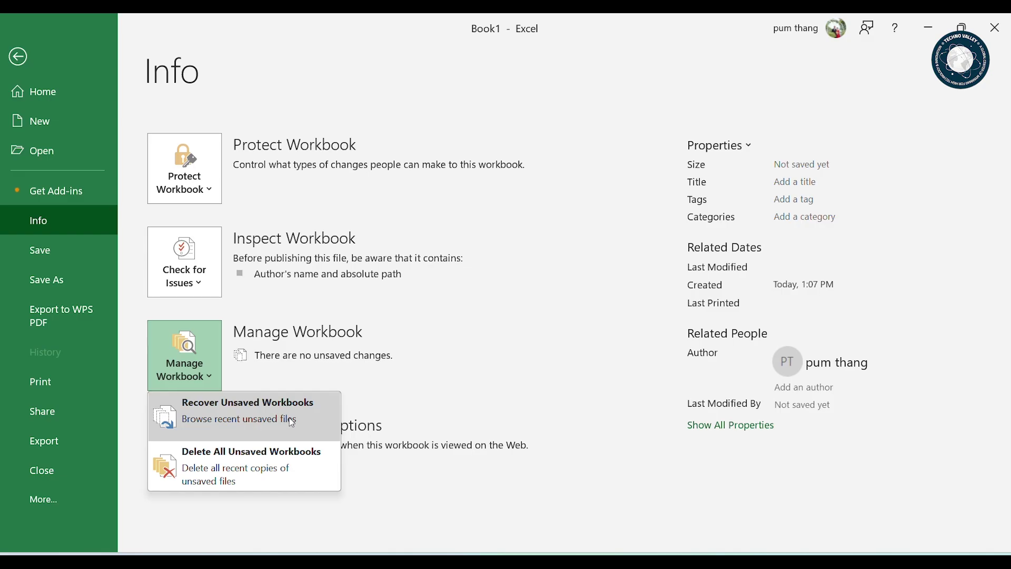
- Minimise the Excel window and launch PowerPoint
click(930, 31)
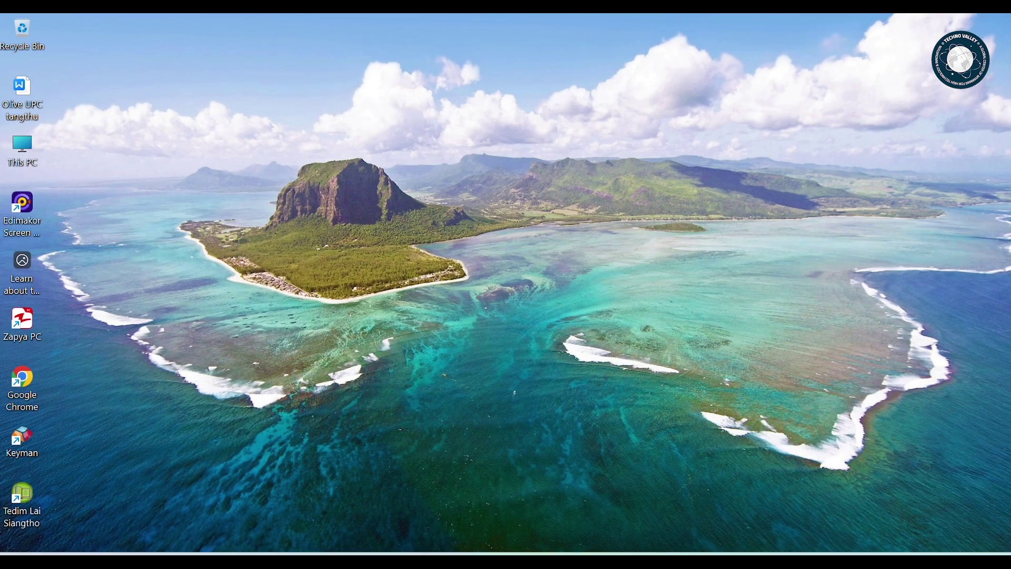
key(super)
click(469, 311)
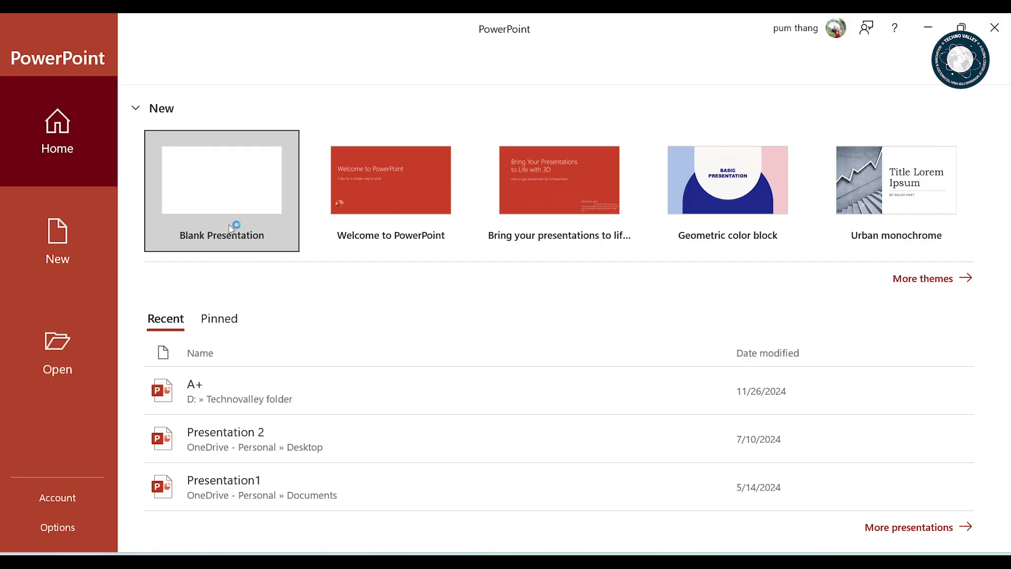
- Create a blank presentation and check its AutoRecover save interval in the save options, leaving them without applying changes
click(232, 227)
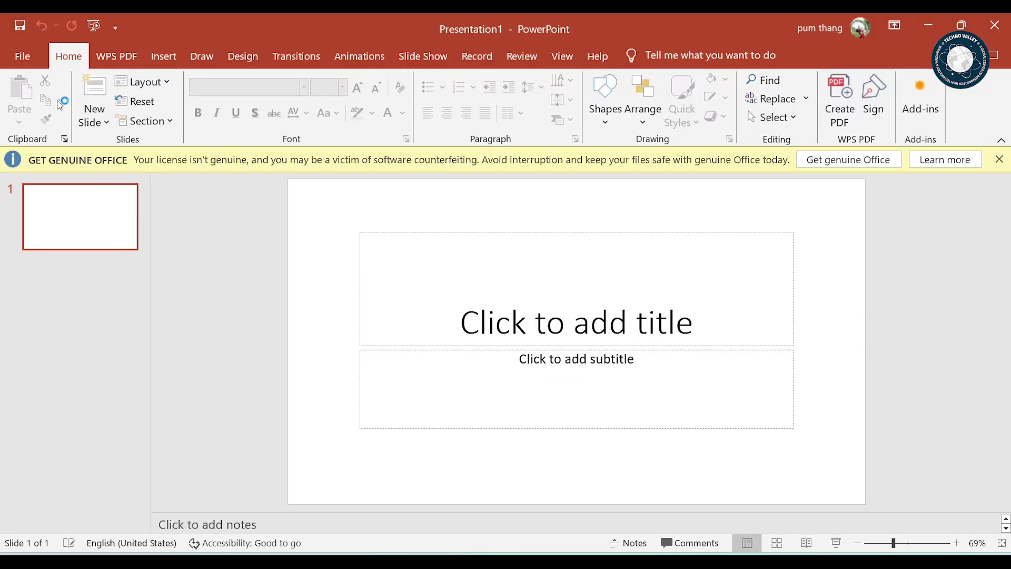
click(23, 56)
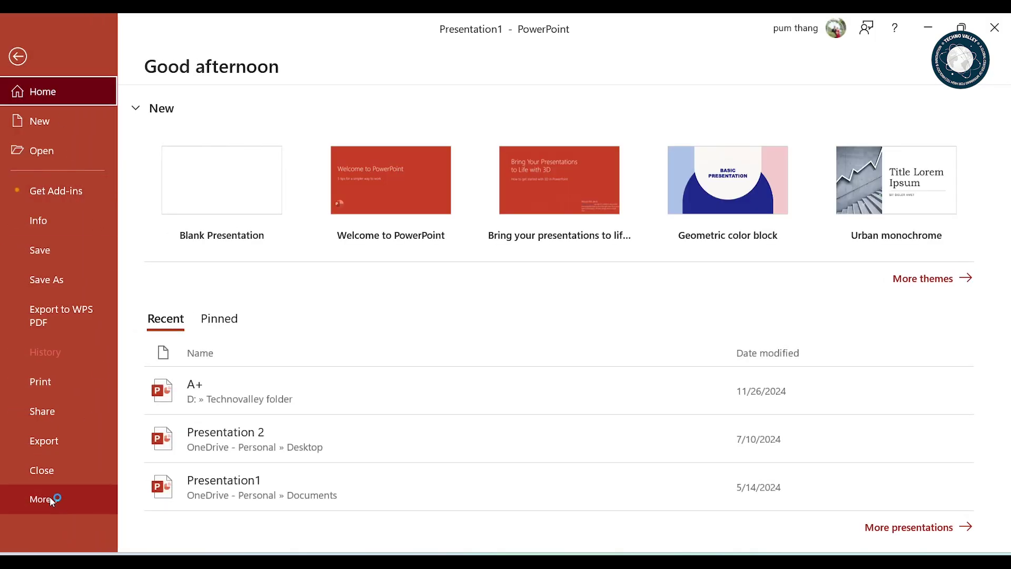
click(51, 498)
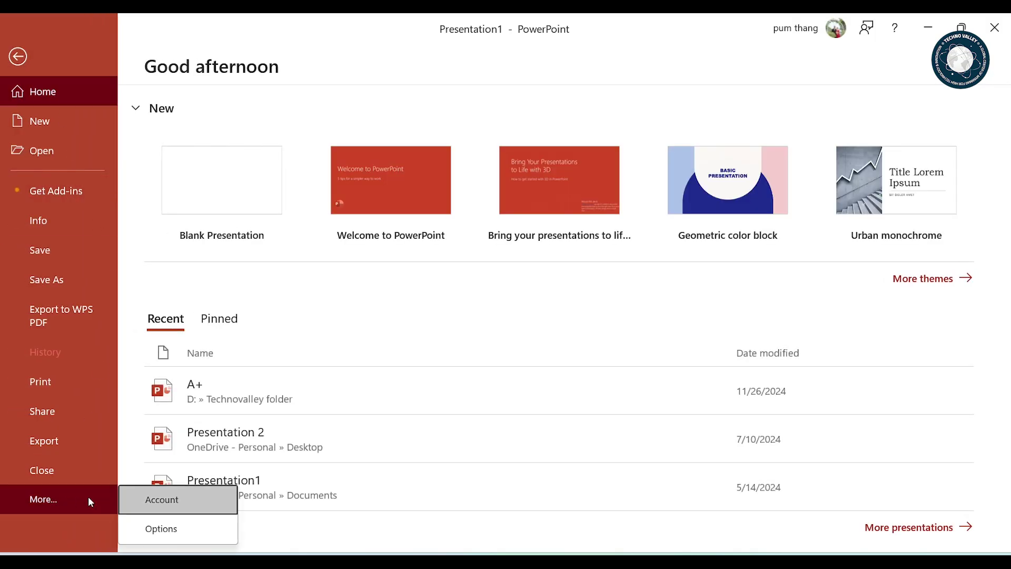
click(188, 522)
click(268, 141)
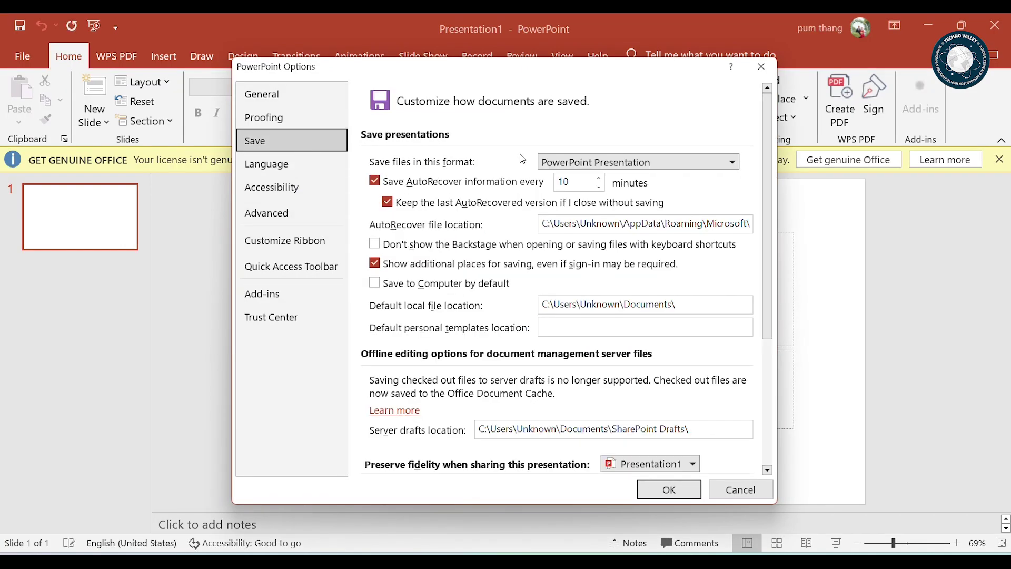
click(735, 492)
- Examine where Recover Unsaved Presentations is offered, on the Open page and under Manage Presentation in Info
click(22, 57)
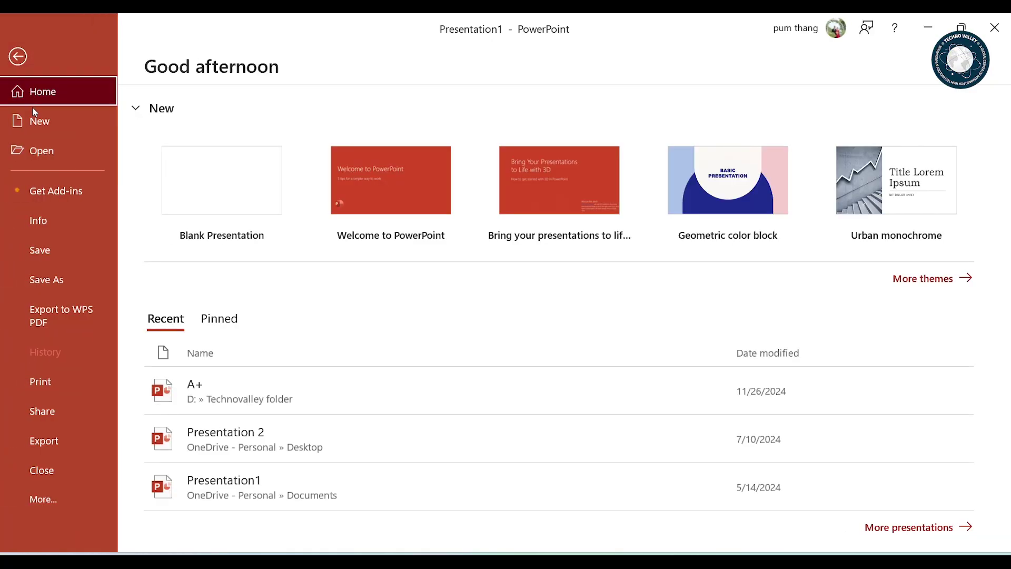
click(57, 151)
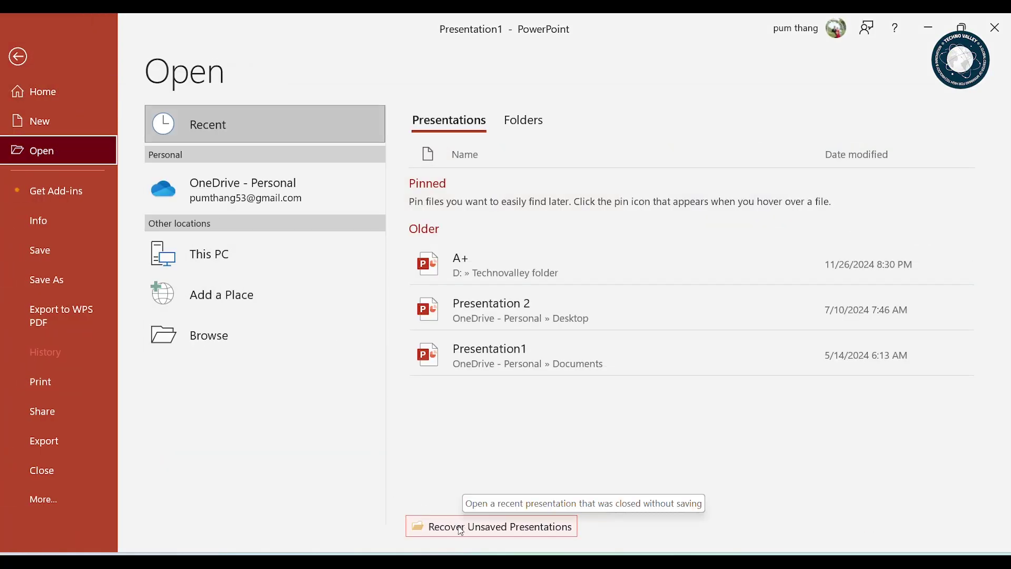
click(96, 217)
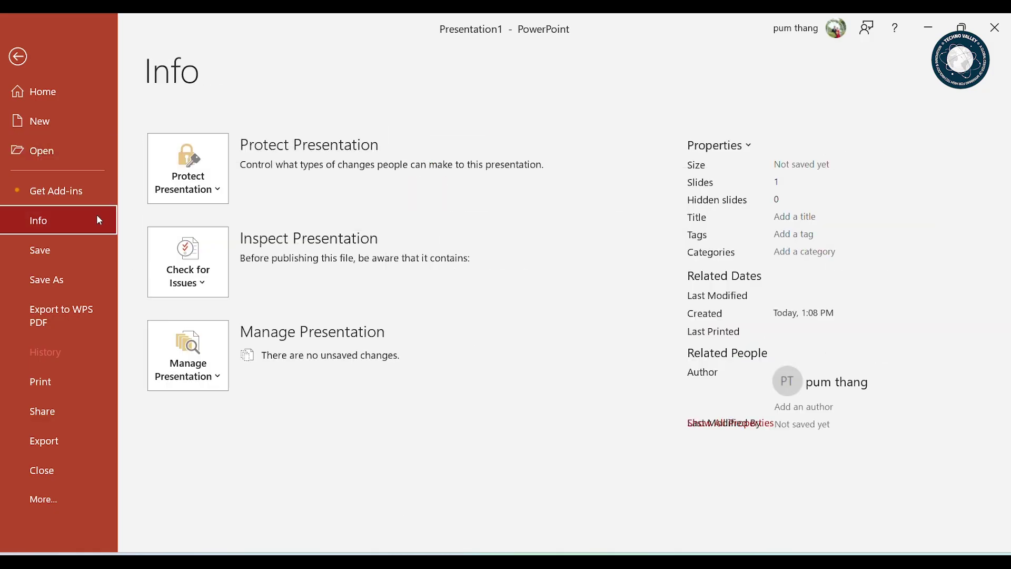
click(222, 376)
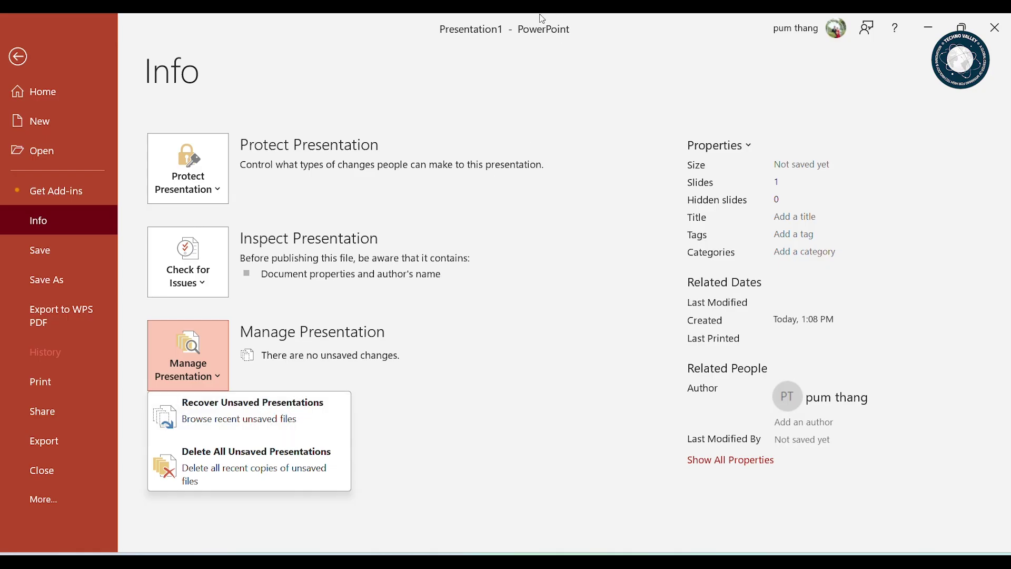
click(460, 36)
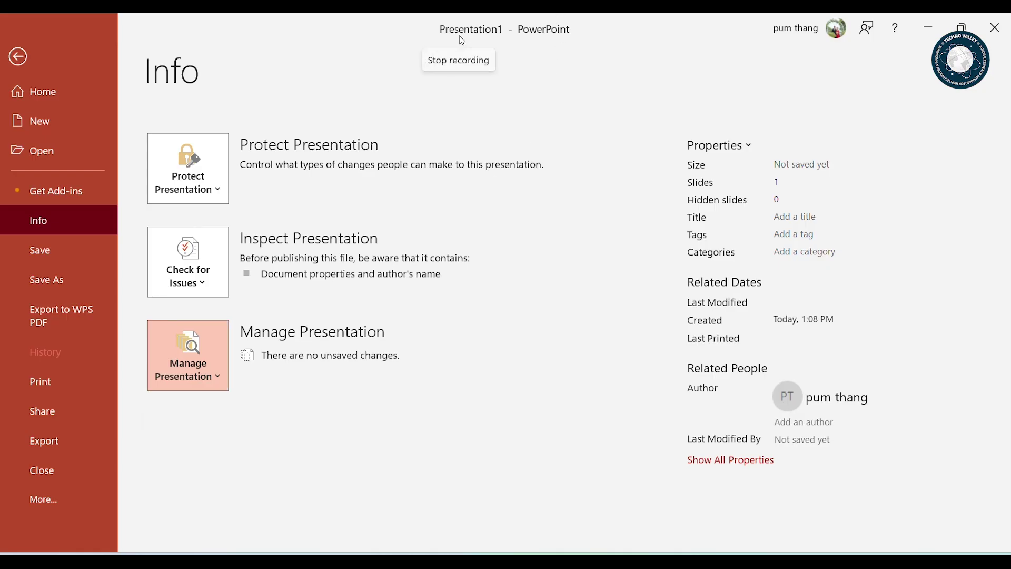